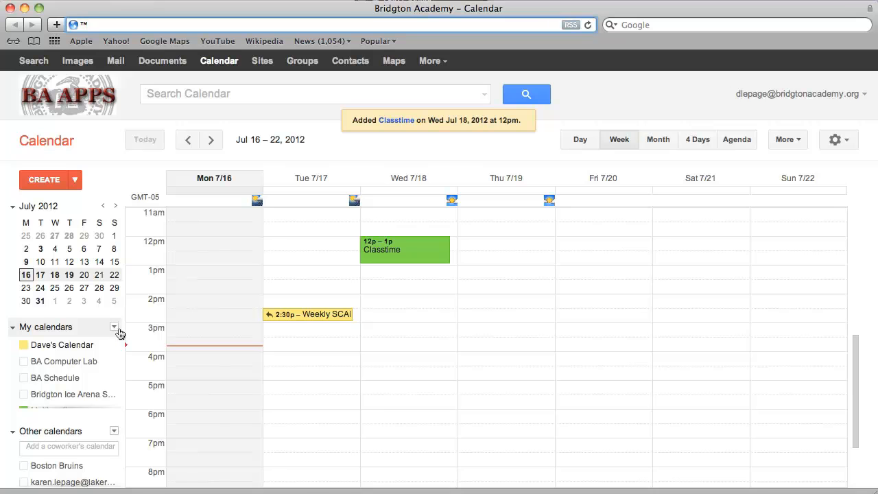
- Toggle the BA Schedule and Boston Bruins calendars off, leaving only Dave's Calendar, then show My calendars options
{"action": "left_click_drag", "start_coordinate": [119, 351], "coordinate": [118, 371]}
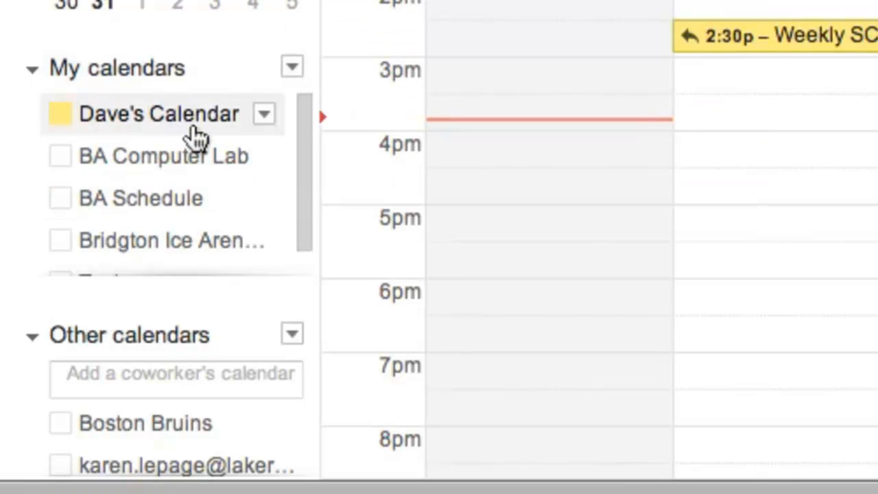
{"action": "left_click", "coordinate": [159, 196]}
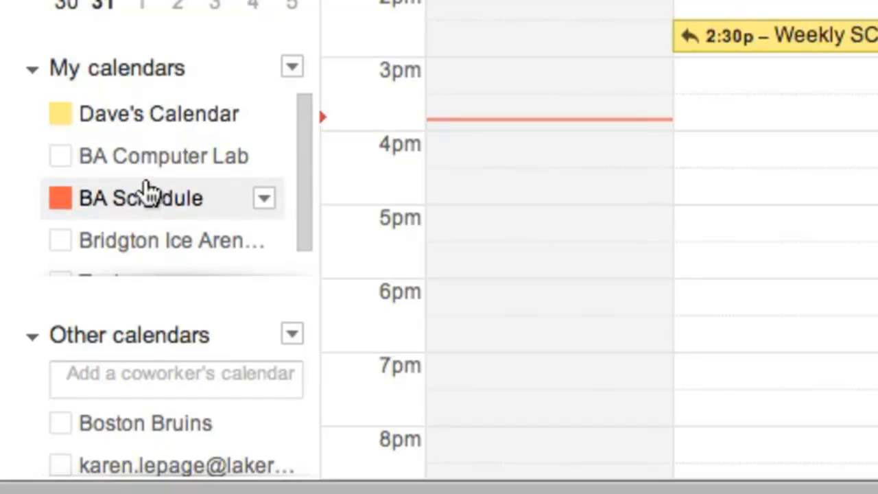
{"action": "left_click", "coordinate": [147, 194]}
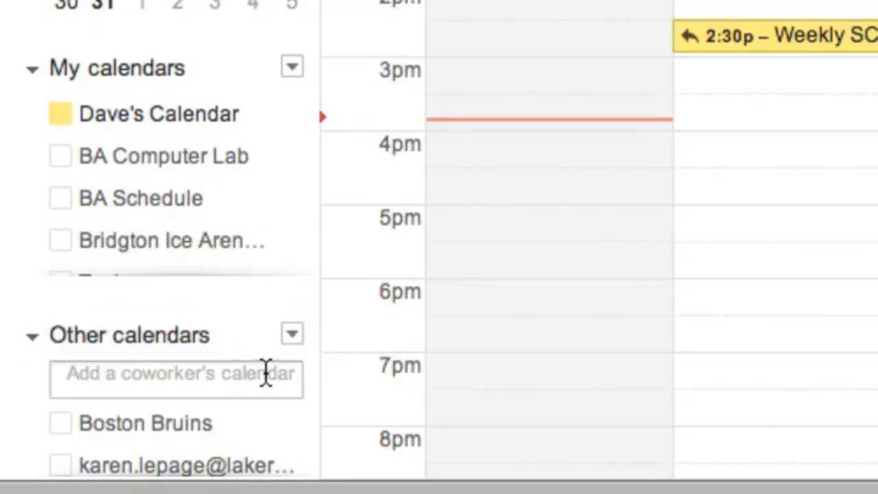
{"action": "mouse_move", "coordinate": [304, 425]}
{"action": "left_mouse_down"}
{"action": "mouse_move", "coordinate": [300, 452]}
{"action": "mouse_move", "coordinate": [300, 418]}
{"action": "left_mouse_up"}
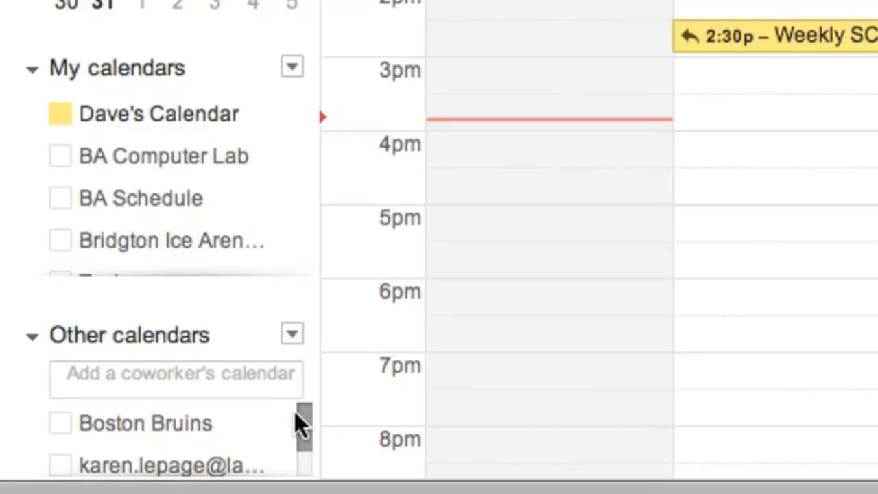
{"action": "left_click", "coordinate": [152, 438]}
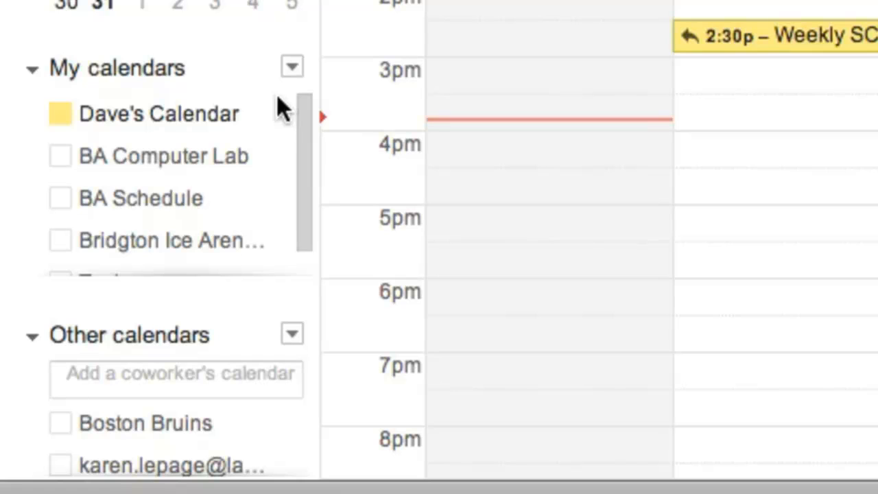
{"action": "left_click", "coordinate": [292, 68]}
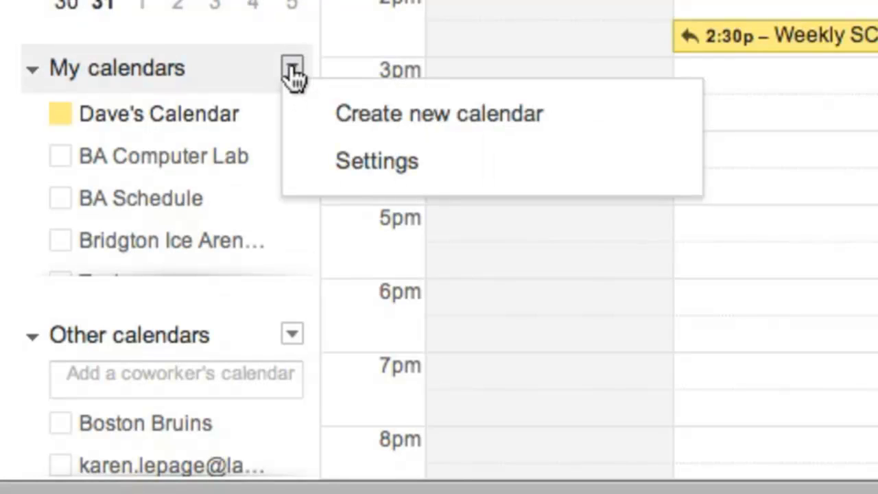
- Create a calendar named 'Multimedia' whose description says it is for the owner's Multimedia Class
{"action": "left_click", "coordinate": [398, 126]}
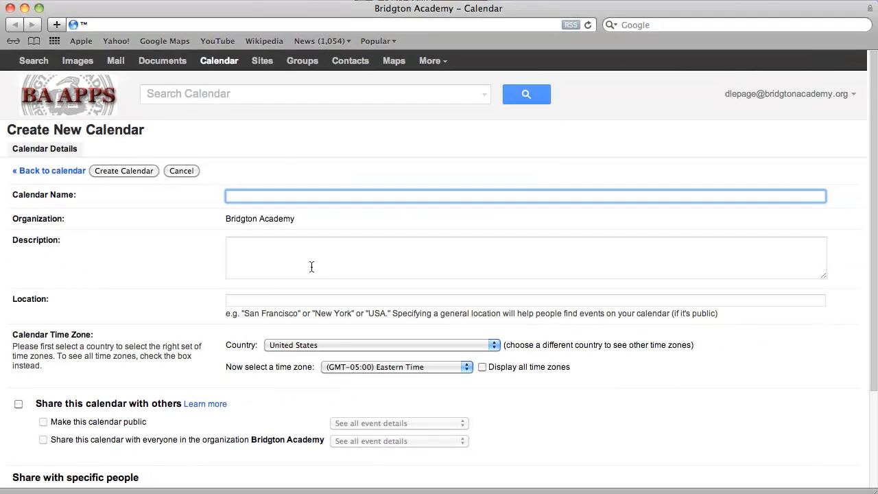
{"action": "type", "text": "Multimedia"}
{"action": "left_click", "coordinate": [304, 263]}
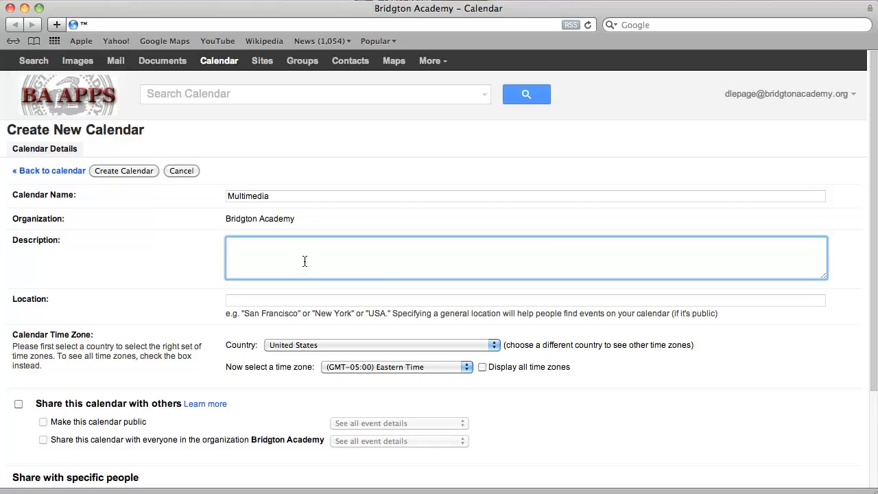
{"action": "type", "text": "This calendar is for Dave Lepage's Multimd"}
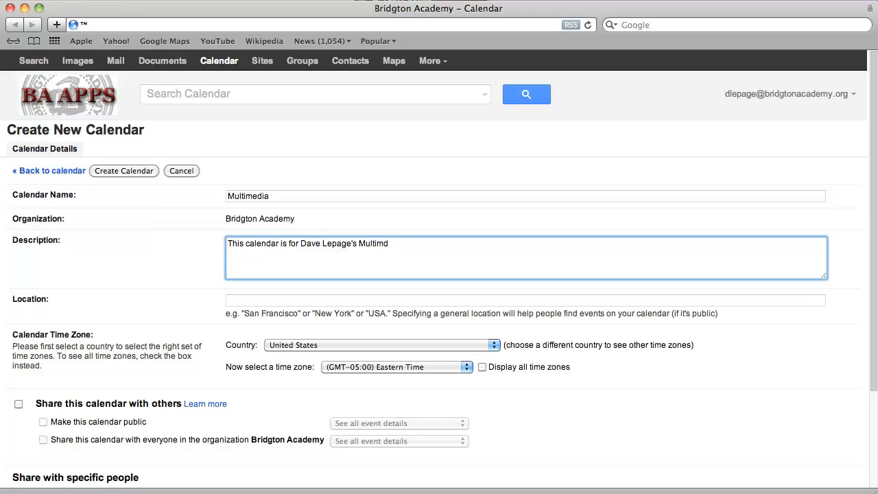
{"action": "key", "text": "BackSpace"}
{"action": "type", "text": "edia Class"}
{"action": "scroll", "coordinate": [311, 336], "scroll_direction": "down", "scroll_amount": 5}
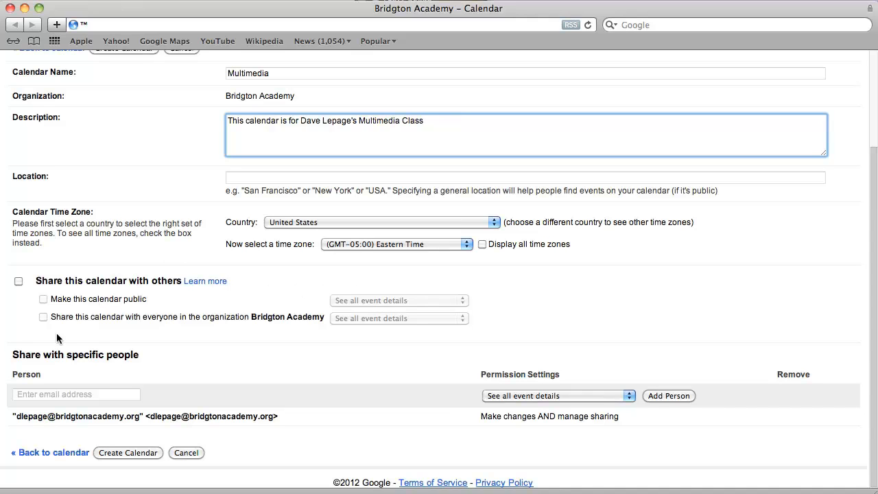
{"action": "left_click", "coordinate": [132, 454]}
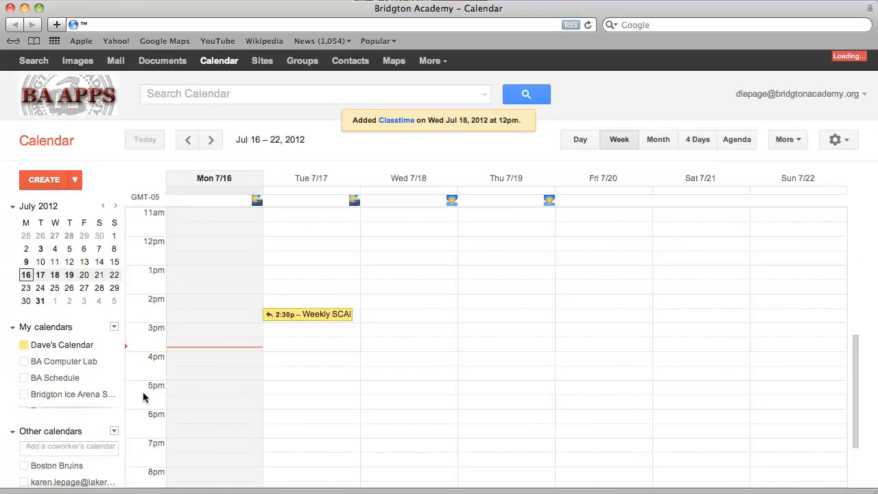
- Add a 'Class' event on Wednesday 7/18 from 1pm to 2pm in the Multimedia calendar
{"action": "scroll", "coordinate": [120, 346], "scroll_direction": "down", "scroll_amount": 3}
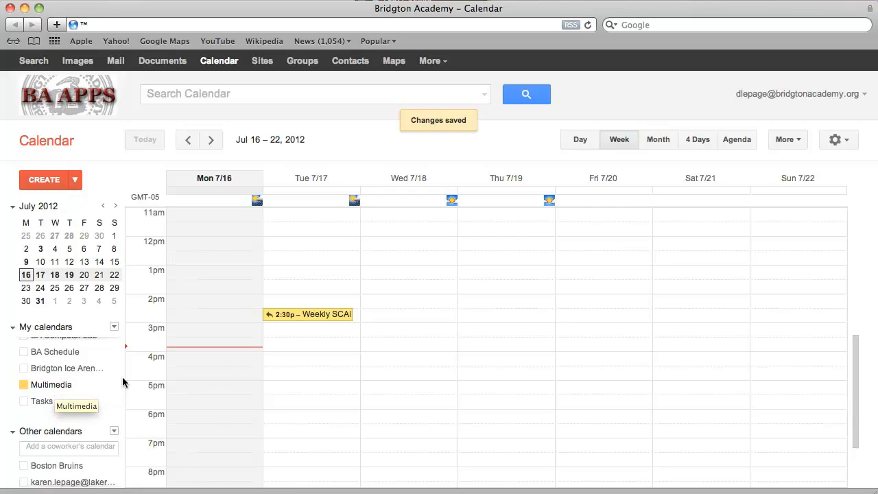
{"action": "scroll", "coordinate": [117, 377], "scroll_direction": "up", "scroll_amount": 2}
{"action": "scroll", "coordinate": [118, 381], "scroll_direction": "down", "scroll_amount": 2}
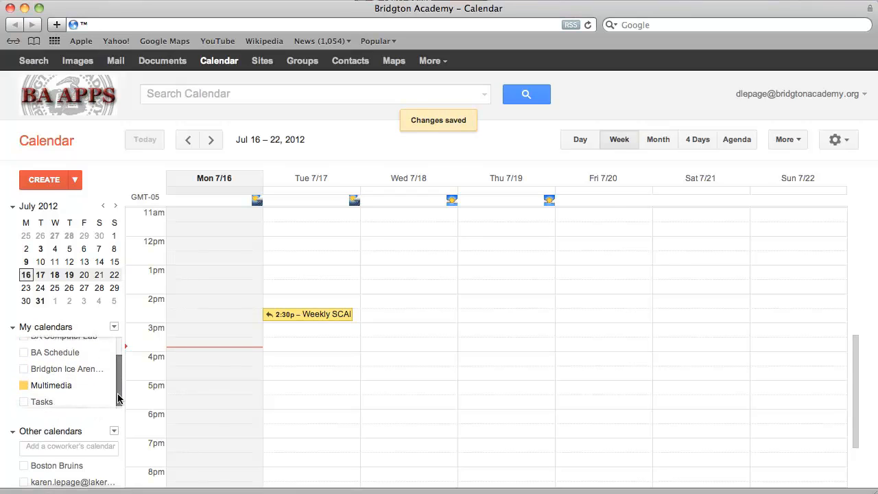
{"action": "scroll", "coordinate": [118, 385], "scroll_direction": "up", "scroll_amount": 1}
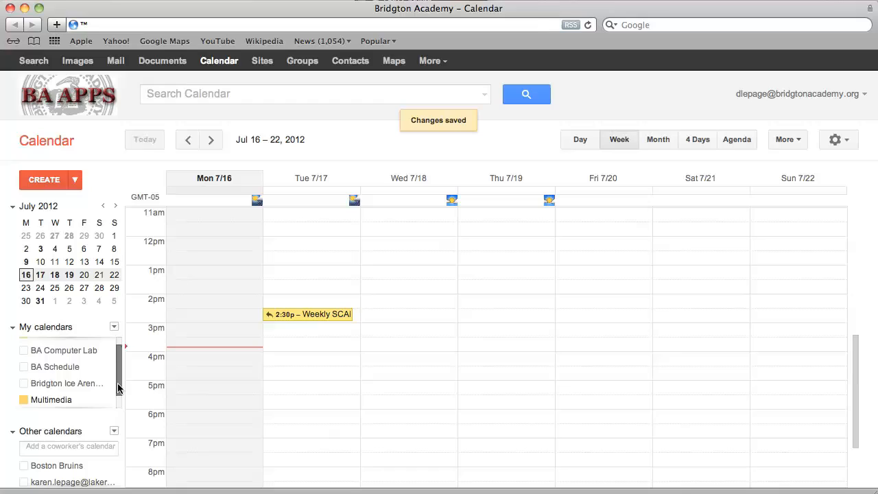
{"action": "left_click", "coordinate": [386, 271]}
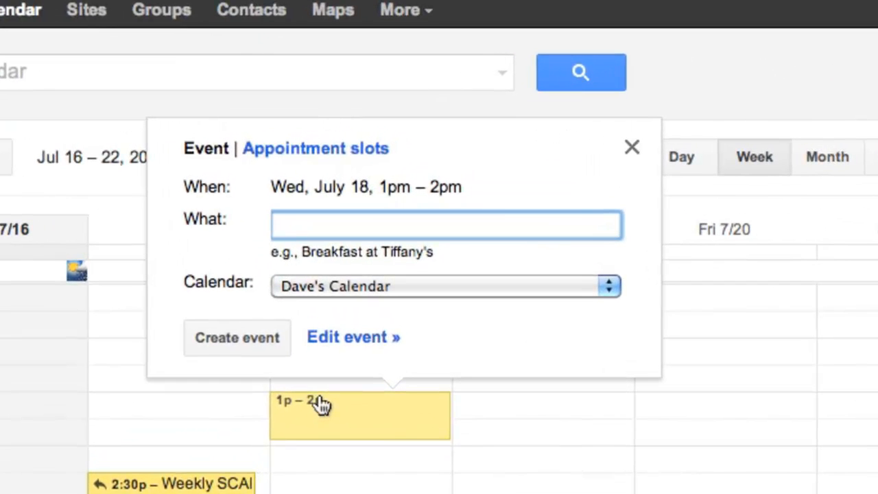
{"action": "type", "text": "Class"}
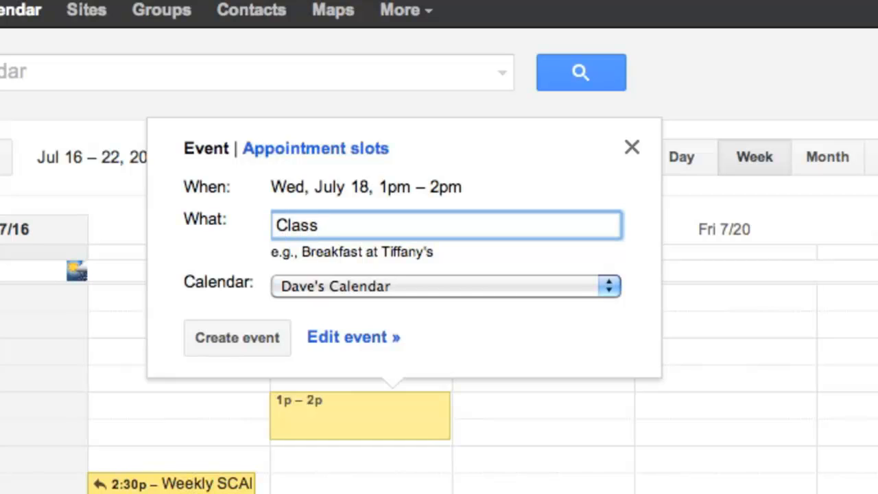
{"action": "left_click", "coordinate": [414, 287]}
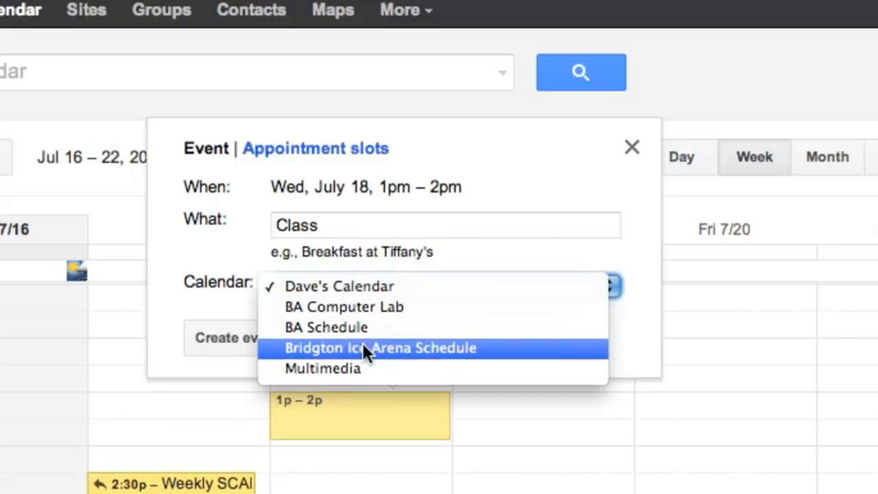
{"action": "key", "text": "Escape"}
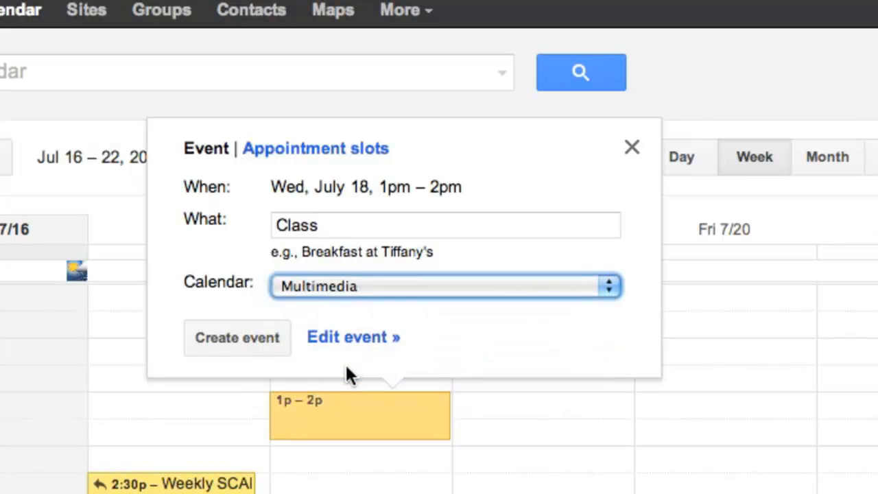
{"action": "left_click", "coordinate": [237, 337]}
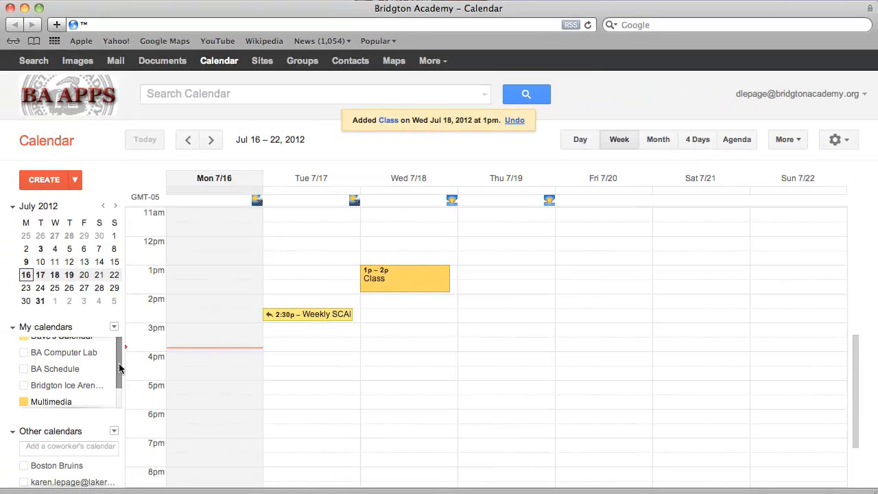
{"action": "scroll", "coordinate": [119, 362], "scroll_direction": "down", "scroll_amount": 1}
{"action": "scroll", "coordinate": [119, 360], "scroll_direction": "up", "scroll_amount": 2}
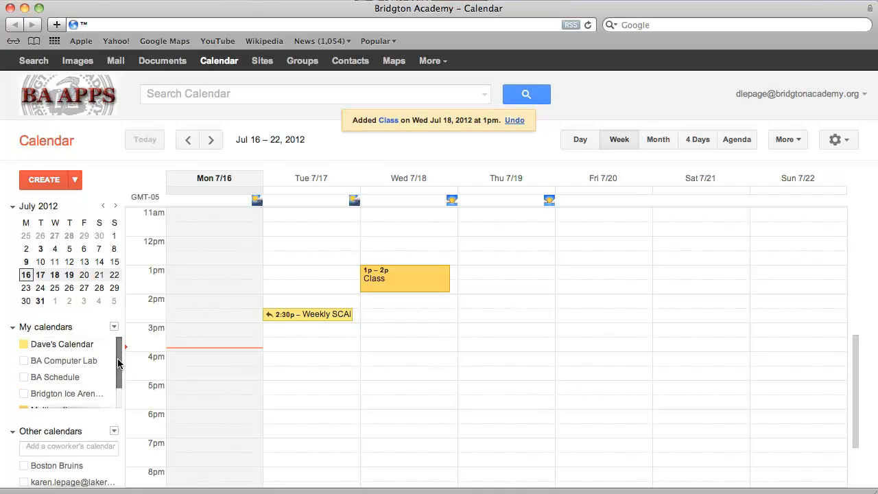
{"action": "scroll", "coordinate": [117, 363], "scroll_direction": "down", "scroll_amount": 1}
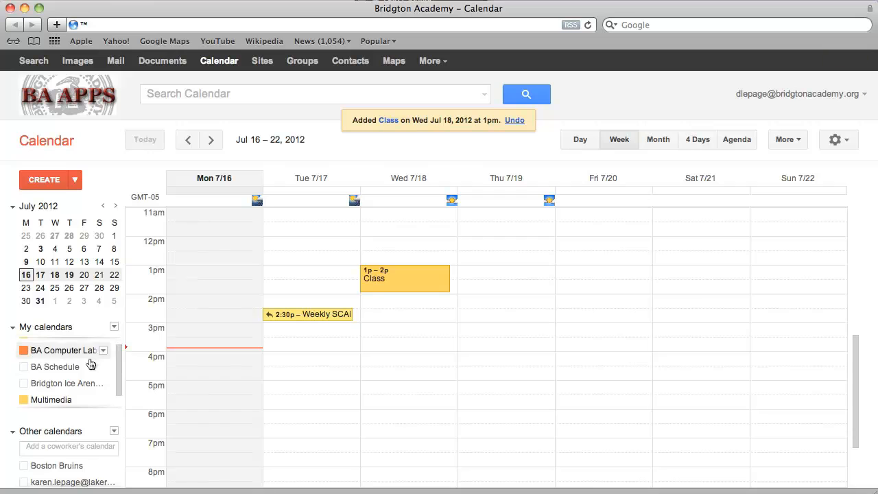
{"action": "left_click", "coordinate": [39, 366]}
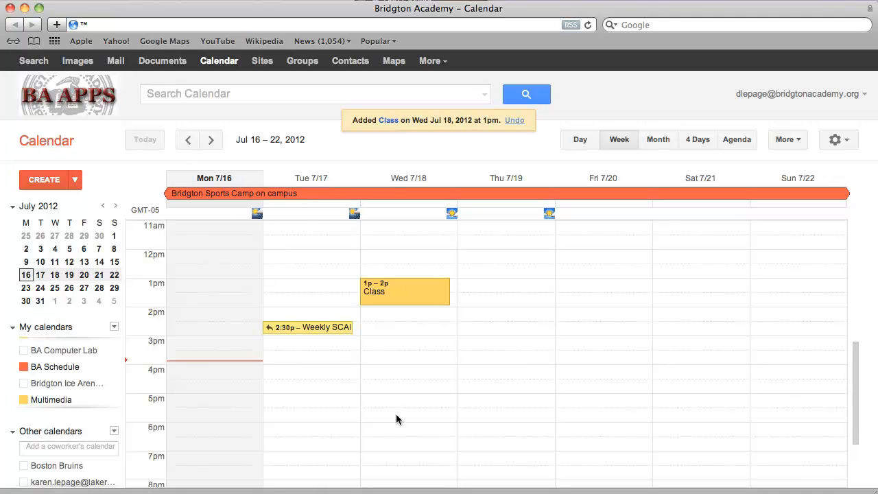
{"action": "left_click", "coordinate": [215, 144]}
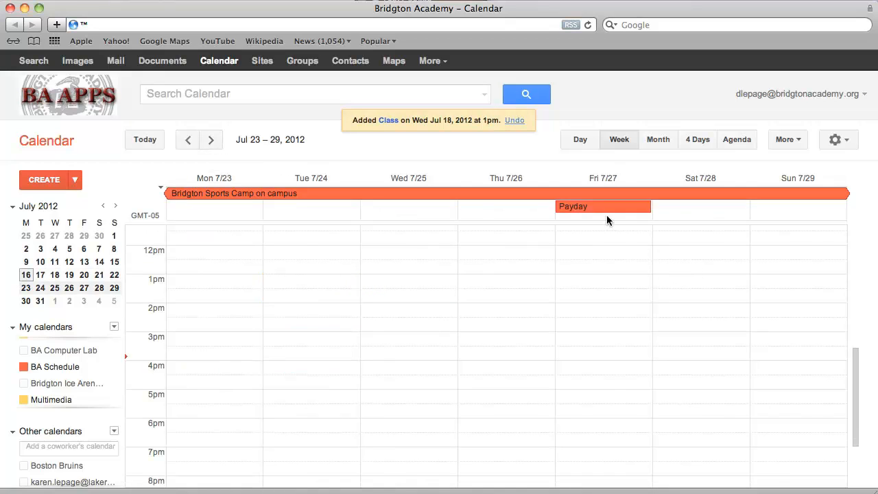
{"action": "left_click", "coordinate": [189, 143]}
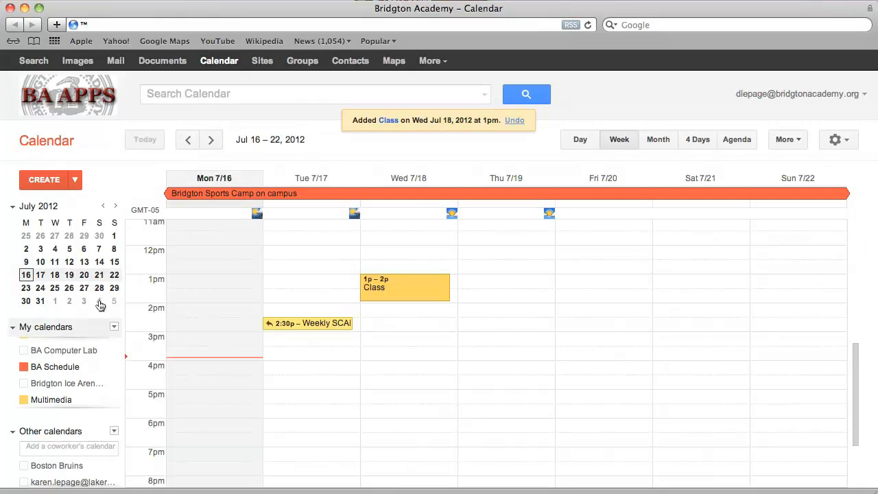
{"action": "left_click", "coordinate": [28, 374]}
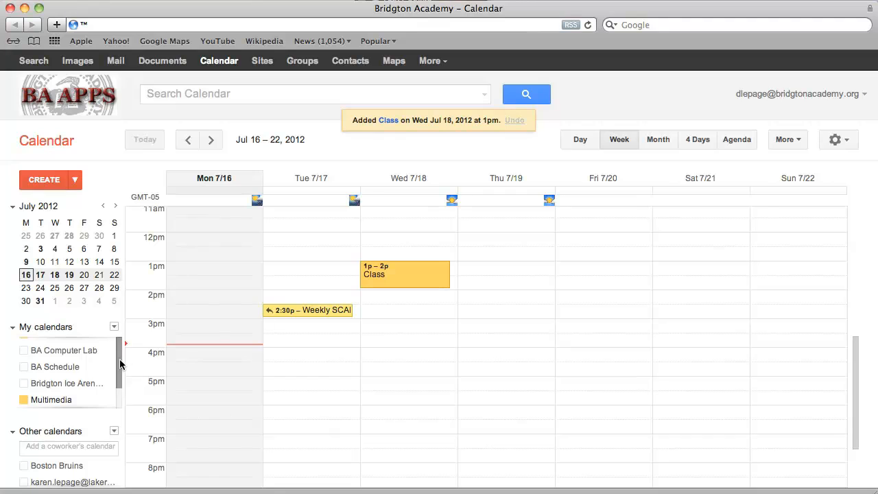
{"action": "scroll", "coordinate": [118, 353], "scroll_direction": "down", "scroll_amount": 1}
- Colour the Multimedia calendar green and bring up its sharing settings
{"action": "left_click", "coordinate": [67, 391]}
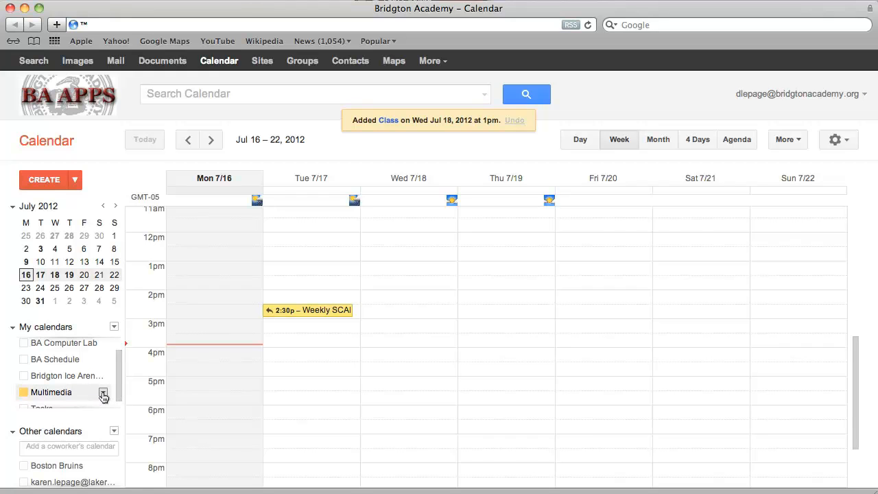
{"action": "left_click", "coordinate": [103, 393]}
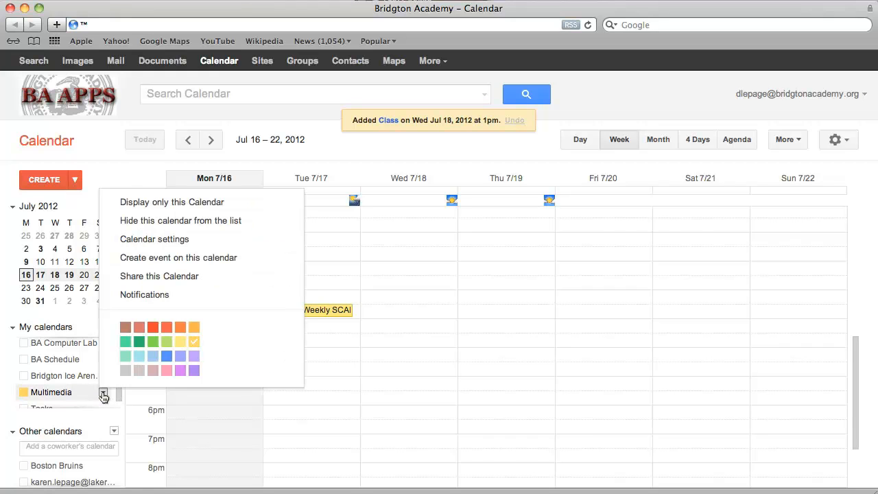
{"action": "left_click", "coordinate": [153, 353]}
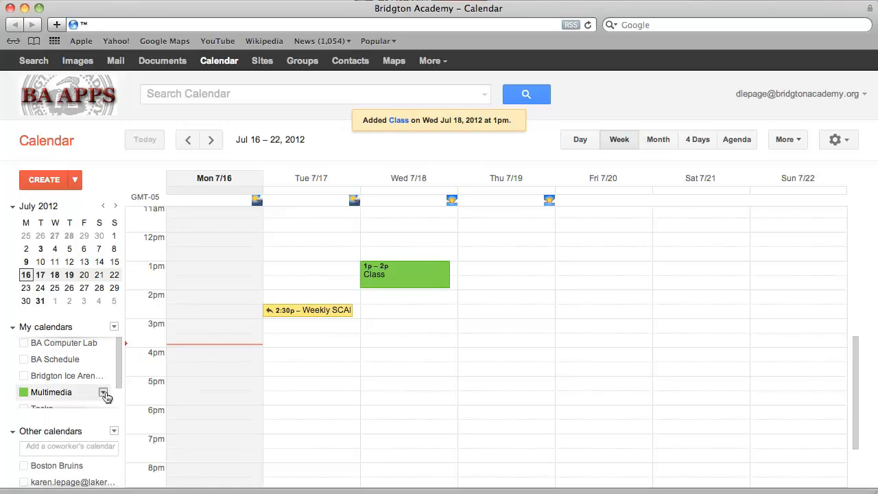
{"action": "left_click", "coordinate": [104, 393]}
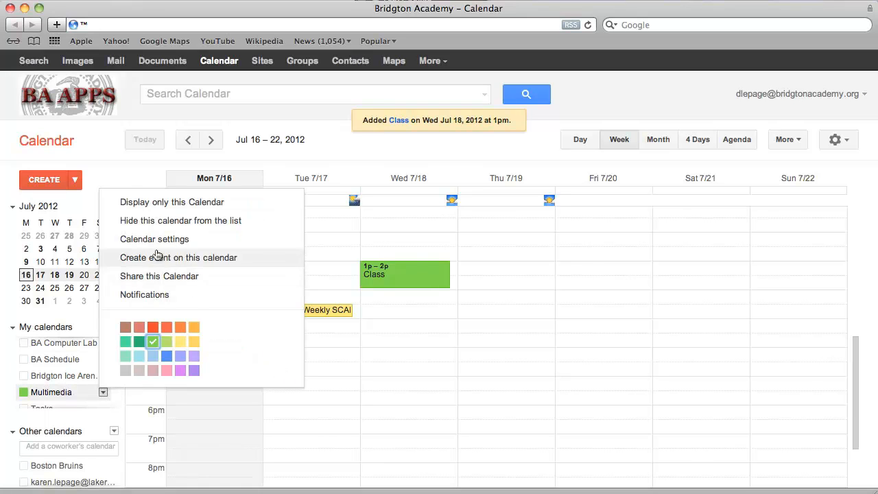
{"action": "left_click", "coordinate": [174, 281]}
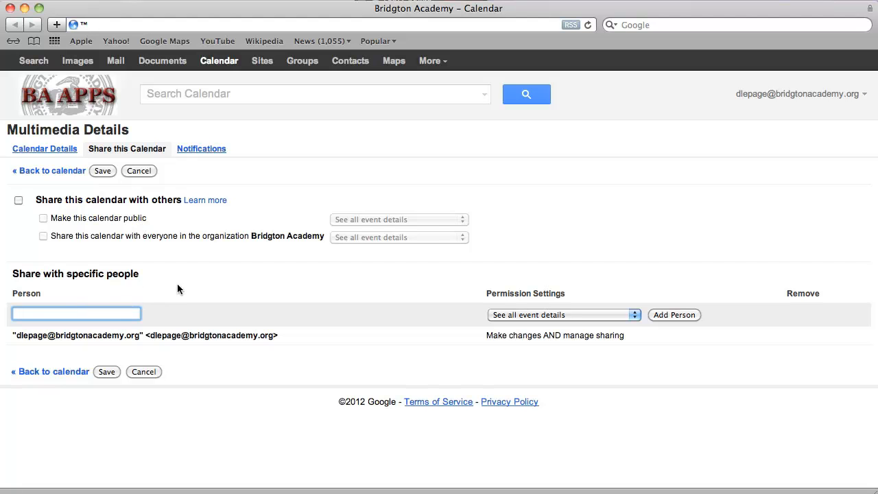
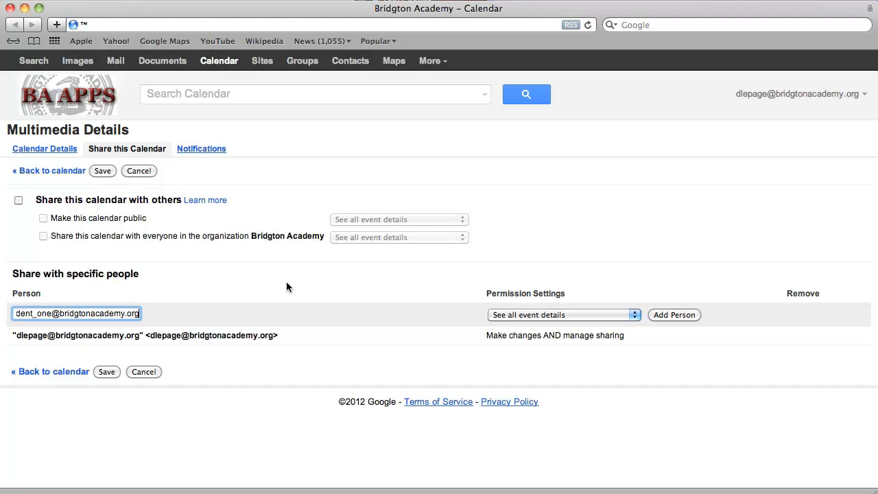
- Share Multimedia with the student's e-mail account at 'See all event details' and save
{"action": "left_click", "coordinate": [521, 315]}
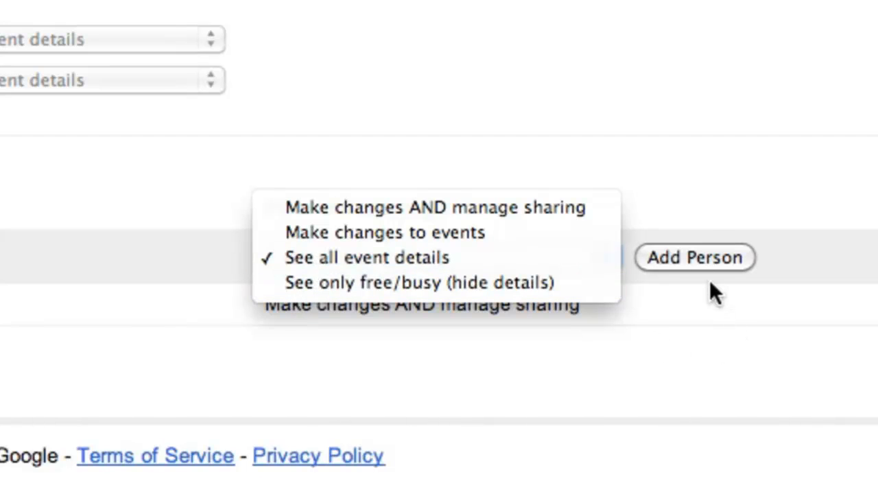
{"action": "left_click", "coordinate": [686, 248]}
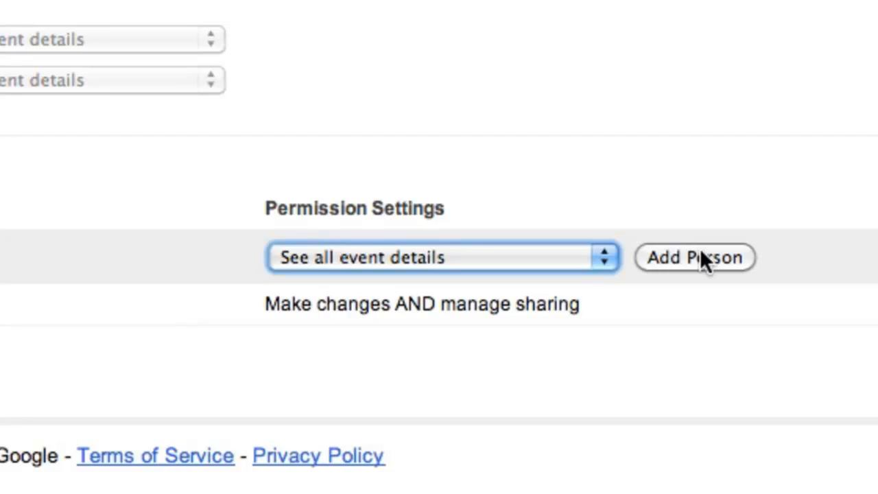
{"action": "left_click", "coordinate": [699, 253]}
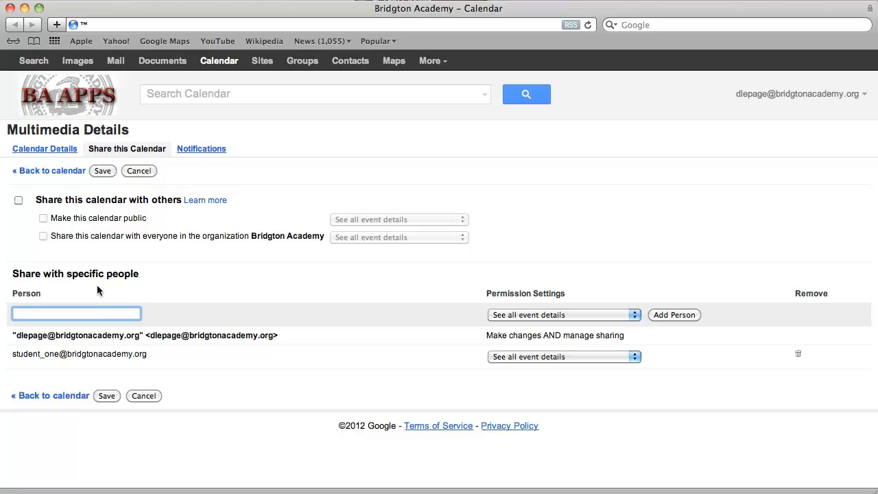
{"action": "left_click", "coordinate": [107, 397]}
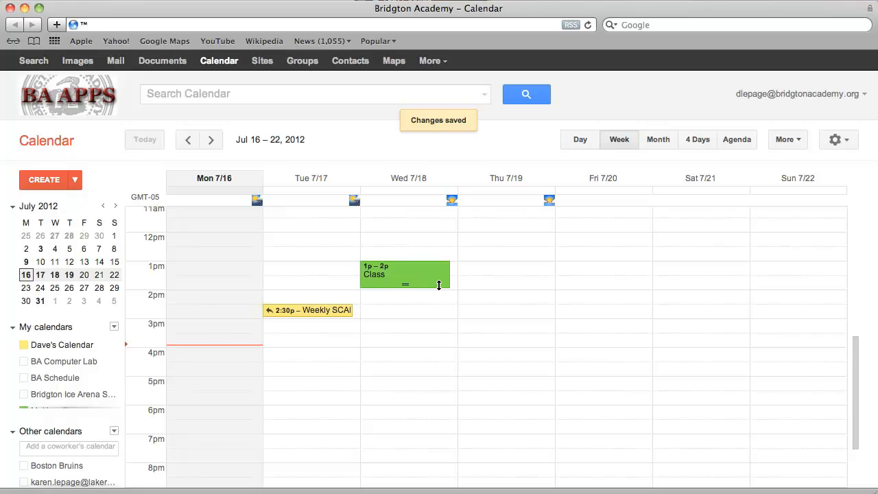
- Switch to another window and back to the Google Calendar week view
{"action": "key", "text": "super+Tab"}
{"action": "key", "text": "super+Tab"}
{"action": "key", "text": "super+shift+Tab"}
{"action": "key", "text": "super+shift+Tab"}
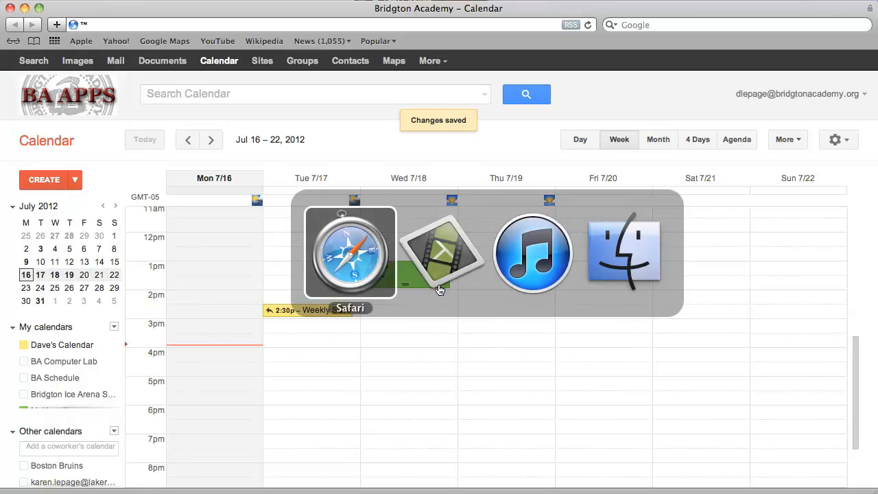